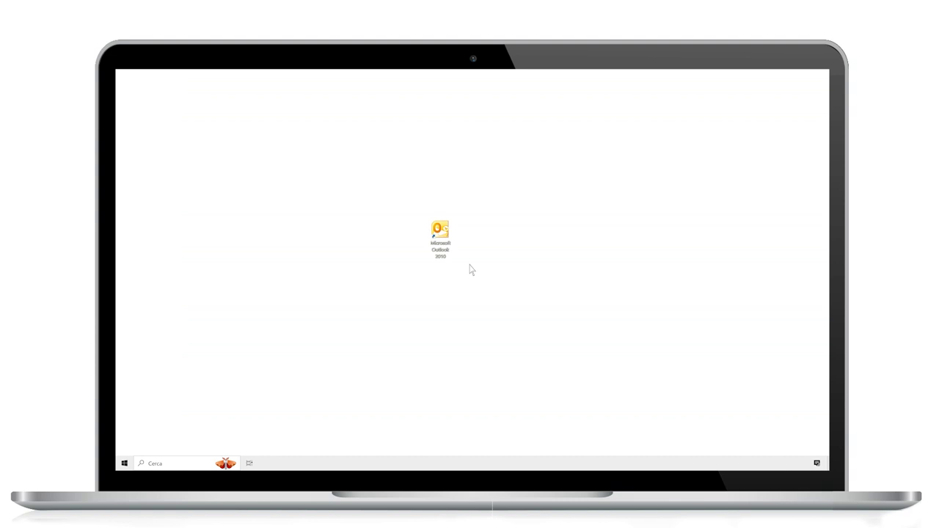
Launch Outlook 2010 and view the File tab's Informazioni page, which lists no accounts.
double_click(440, 233)
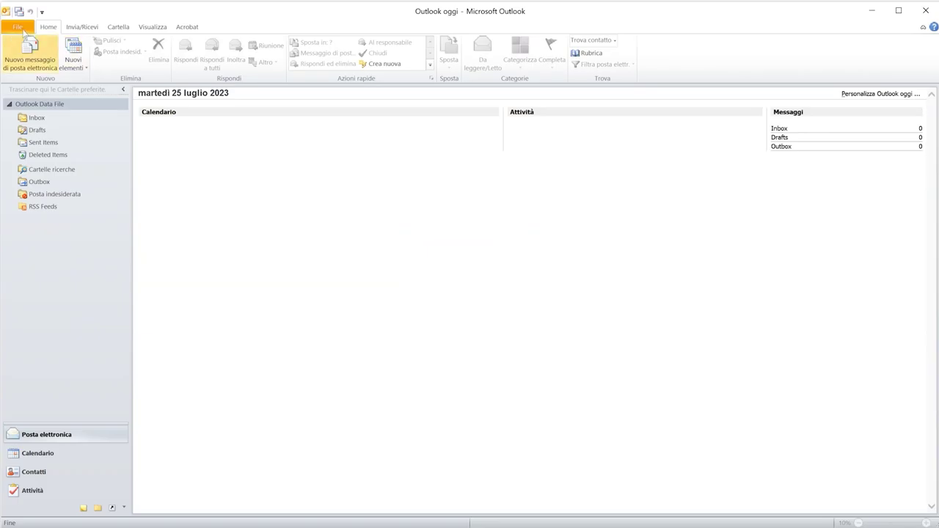
left_click(21, 28)
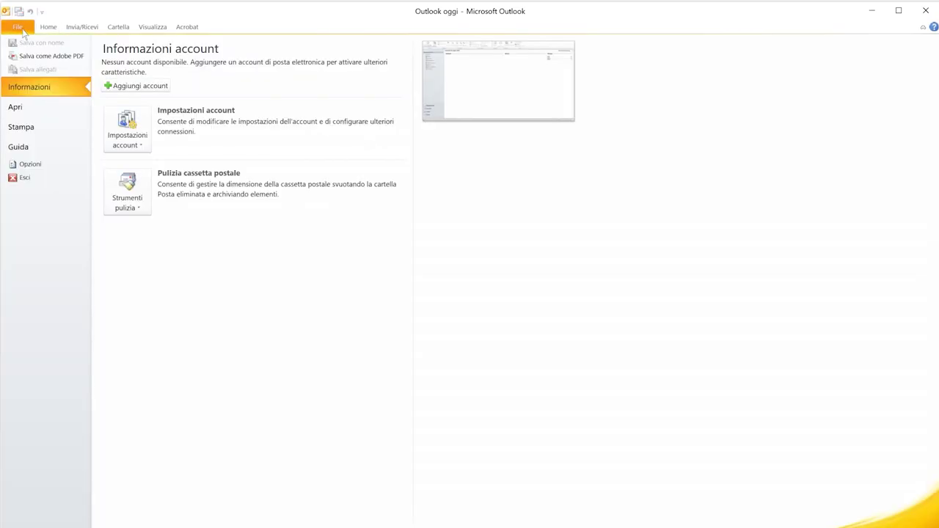
Add a new account set up manually as Posta elettronica Internet, reaching its settings page.
left_click(152, 89)
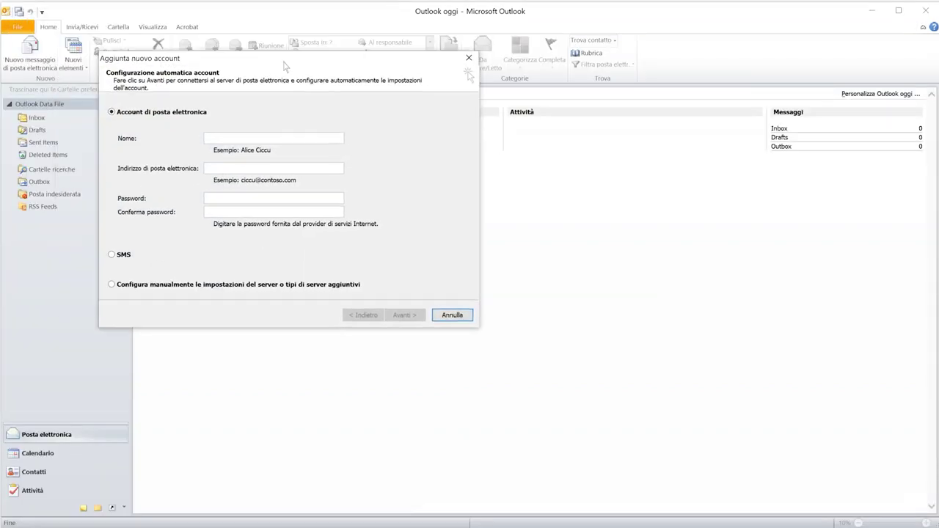
left_click(300, 366)
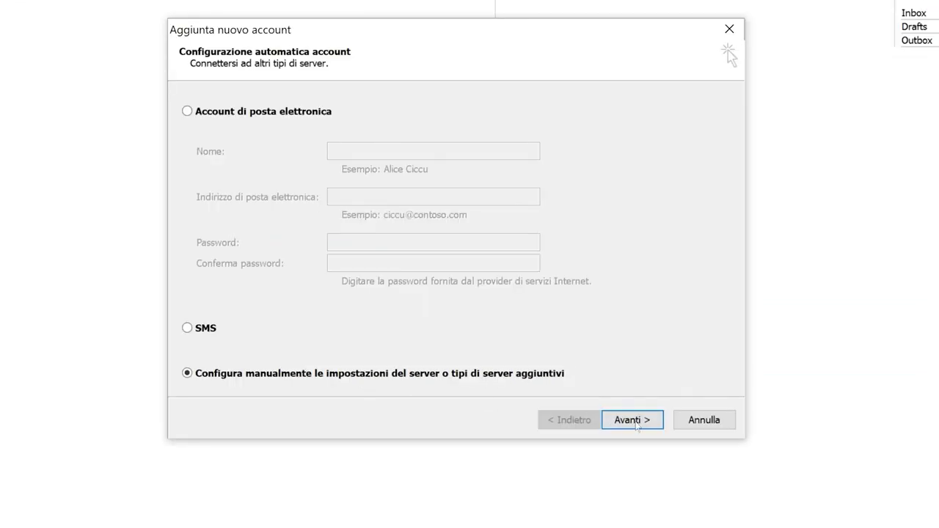
left_click(633, 420)
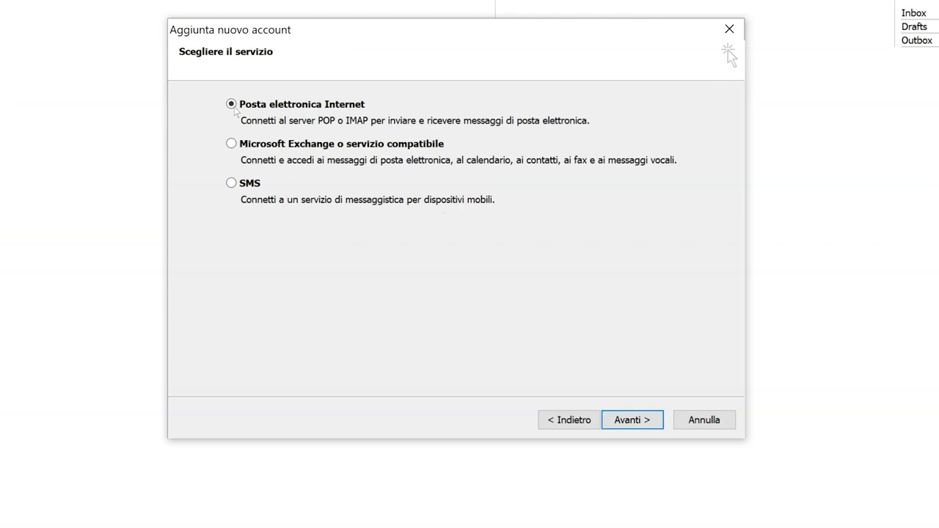
left_click(632, 420)
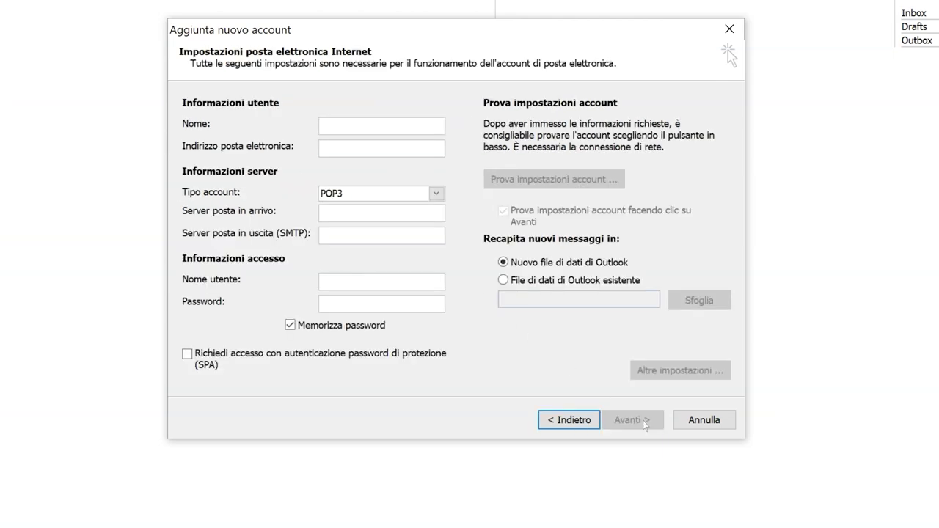
Enter the sender's display name and e-mail address, and set the account type to IMAP.
left_click(415, 126)
type("Mario Bianchi")
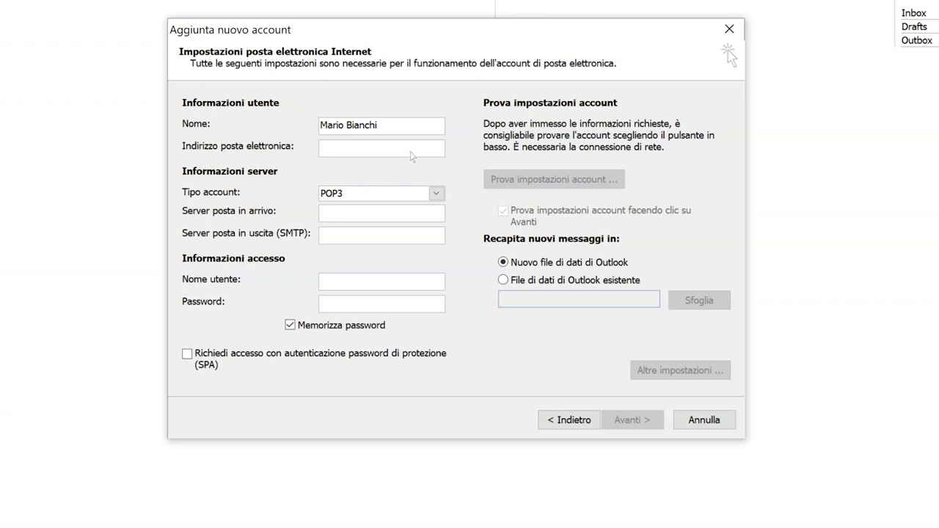
left_click(412, 150)
type("info@miodominio.it")
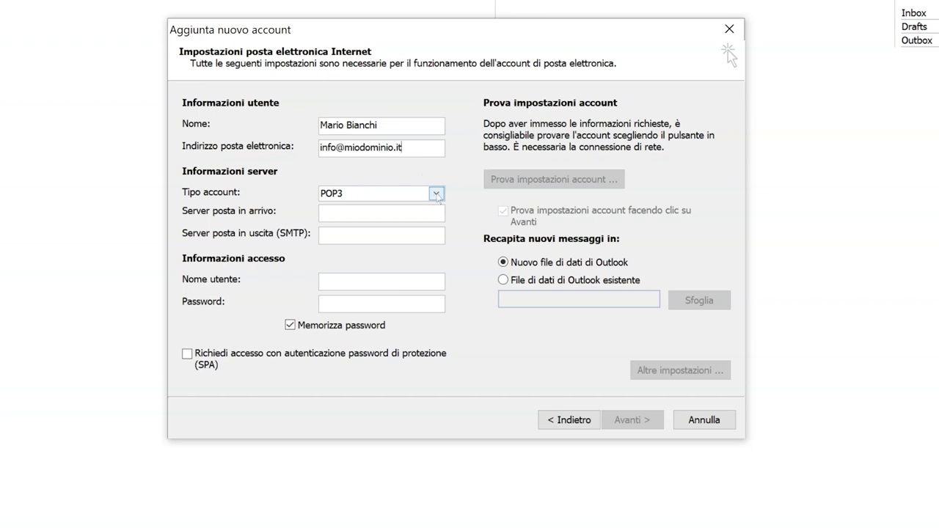
left_click(436, 194)
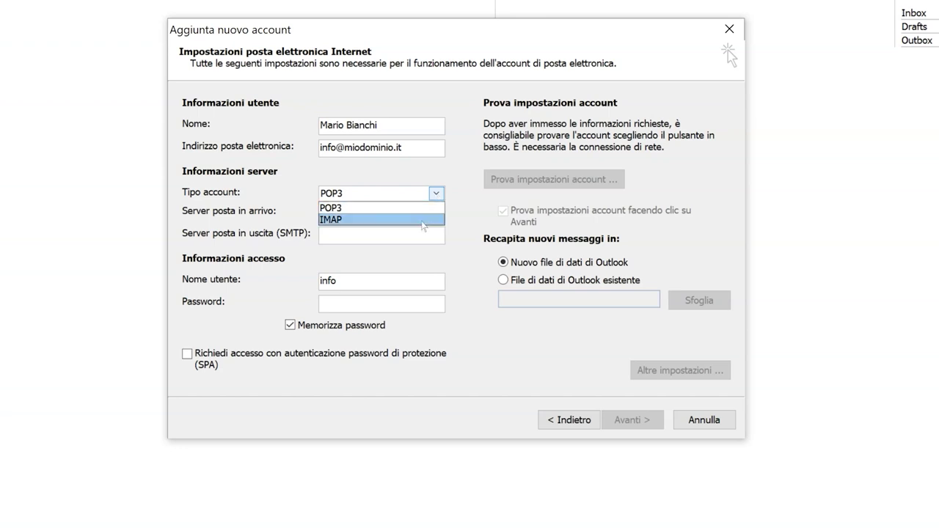
left_click(423, 220)
Set incoming server imaps.aruba.it and outgoing server smtps.aruba.it.
left_click(421, 217)
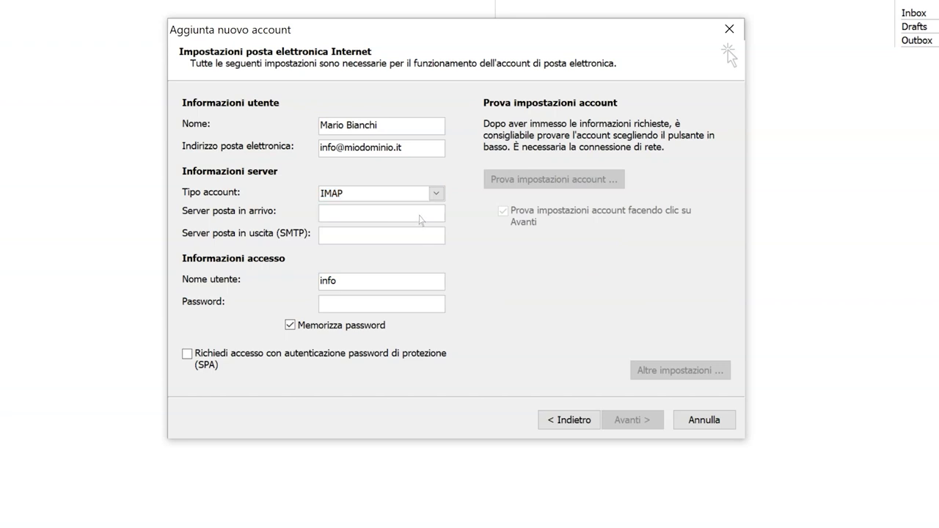
type("imaps.aruba.it")
left_click(411, 240)
type("smtps.aruba.it")
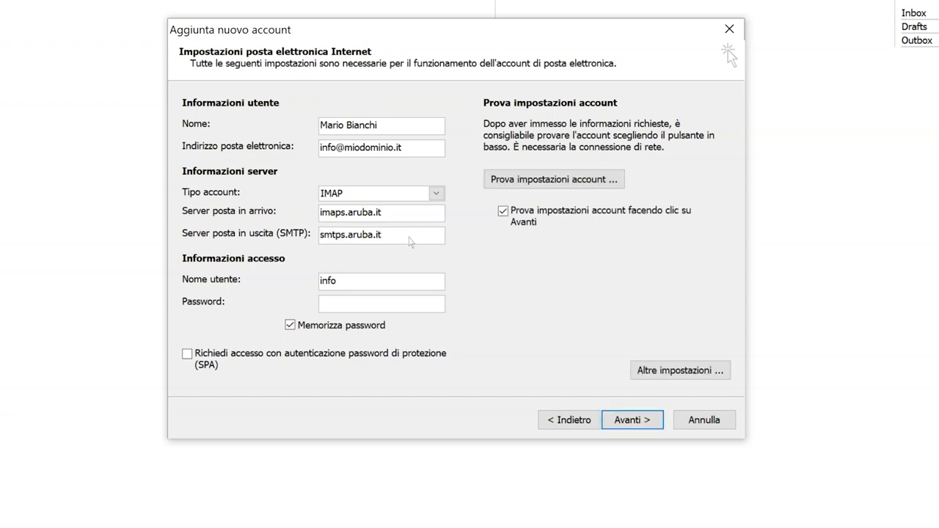
Use the full e-mail address as the login, enter the password, and keep it saved.
double_click(422, 286)
key("BackSpace")
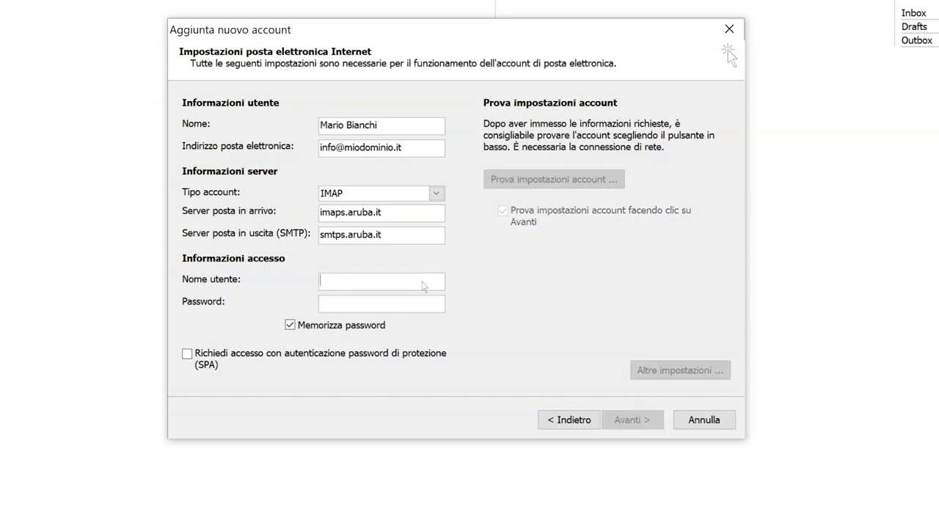
key("ctrl+v")
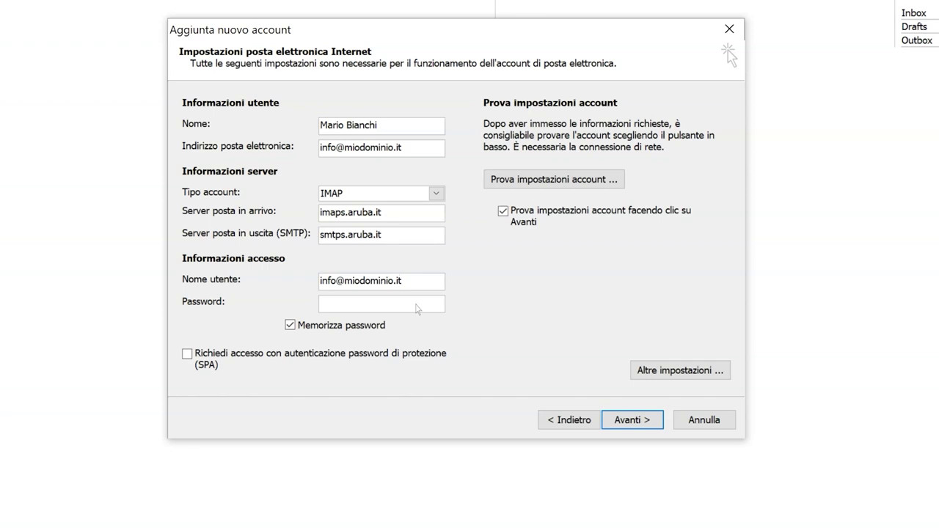
key("ctrl+v")
left_click(290, 325)
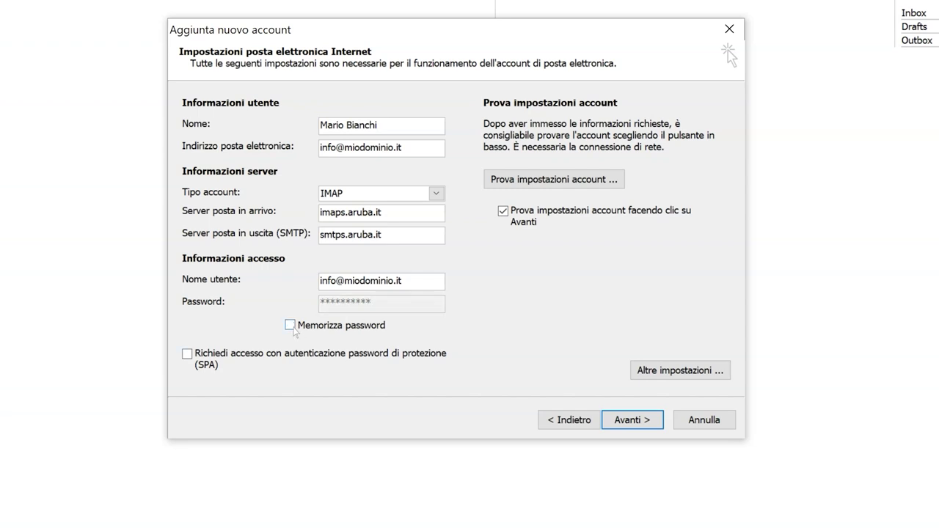
left_click(290, 326)
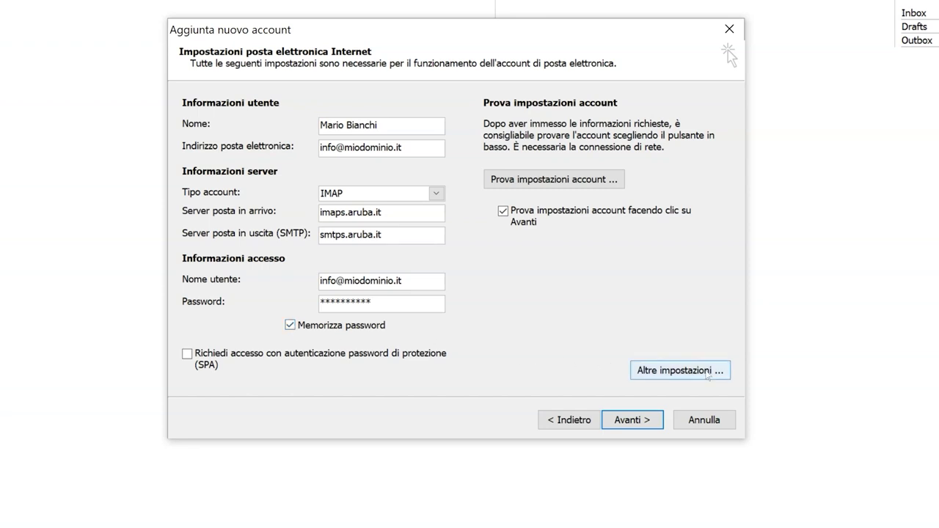
left_click(680, 370)
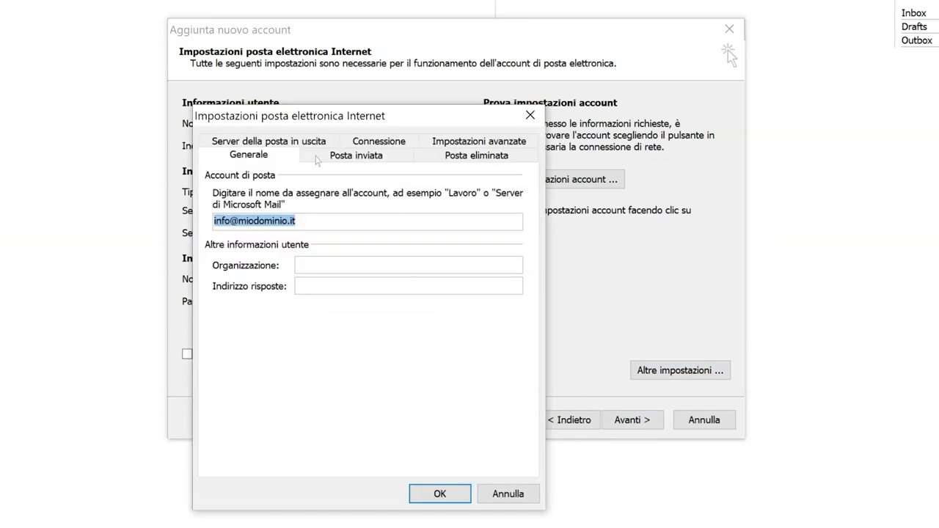
Require SMTP authentication using the incoming server's settings, then view the advanced port settings.
left_click(290, 145)
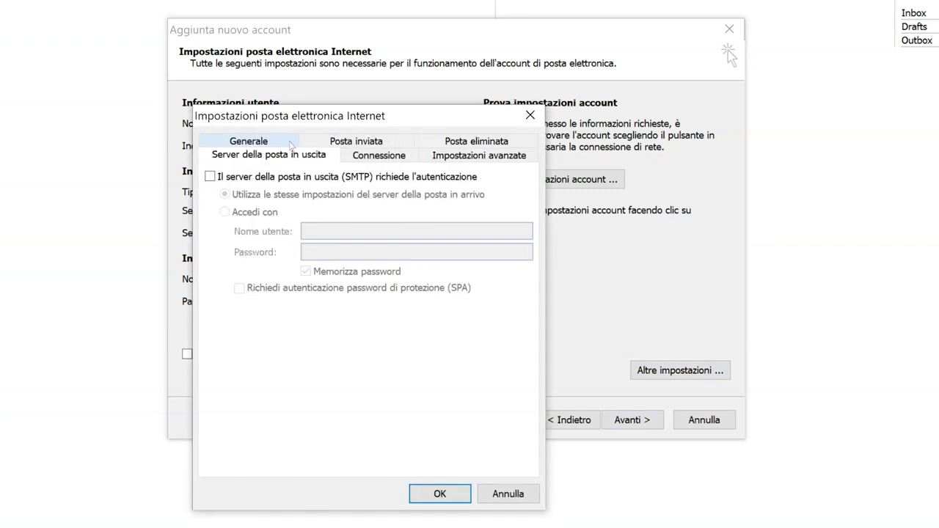
left_click(209, 176)
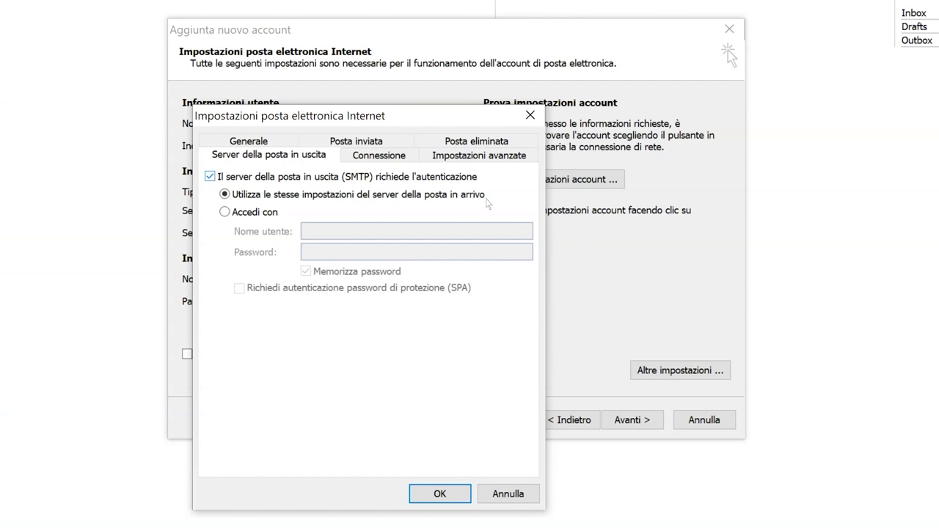
left_click(477, 159)
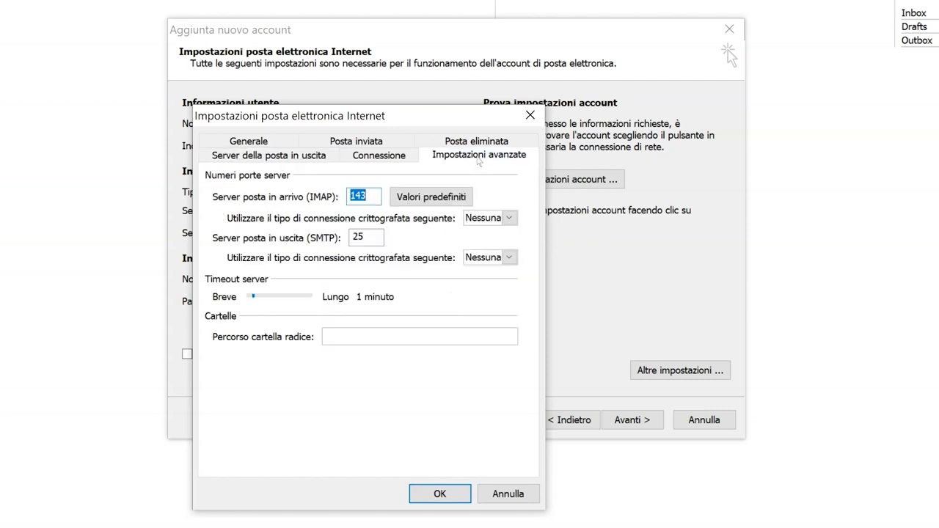
Set SSL encryption for both IMAP (port 993) and SMTP, changing the SMTP port to 465.
left_click(510, 218)
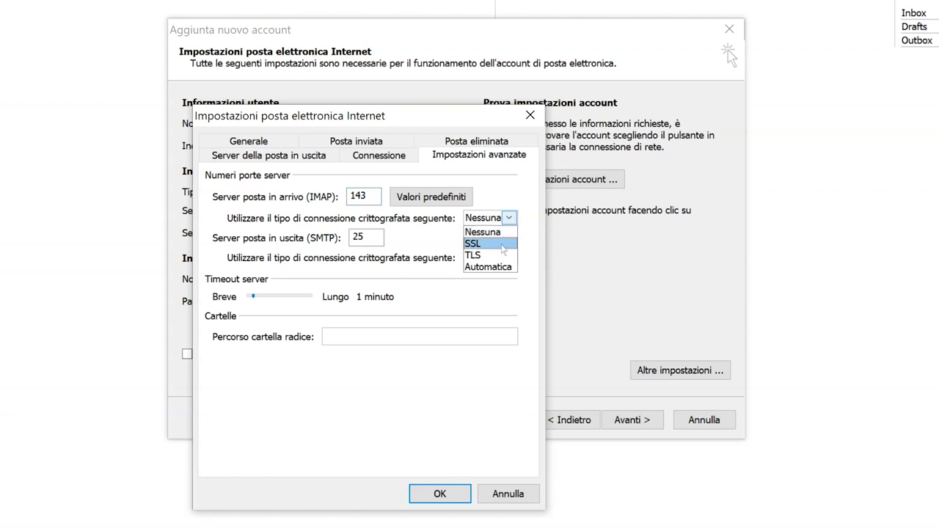
left_click(503, 247)
left_click(509, 259)
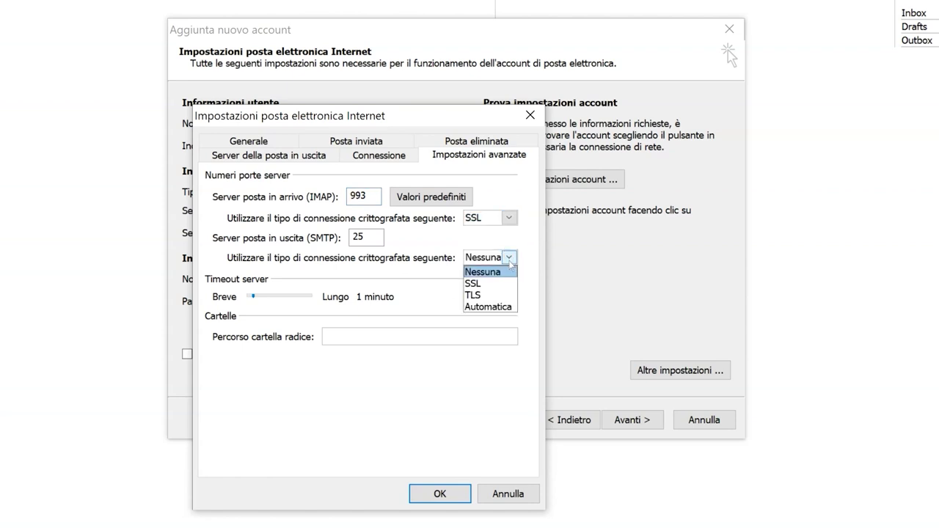
left_click(497, 284)
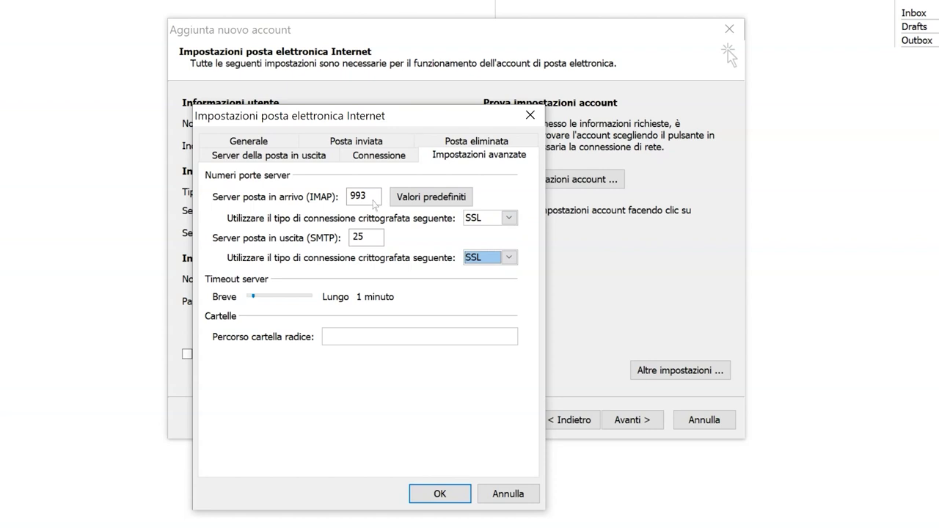
double_click(378, 242)
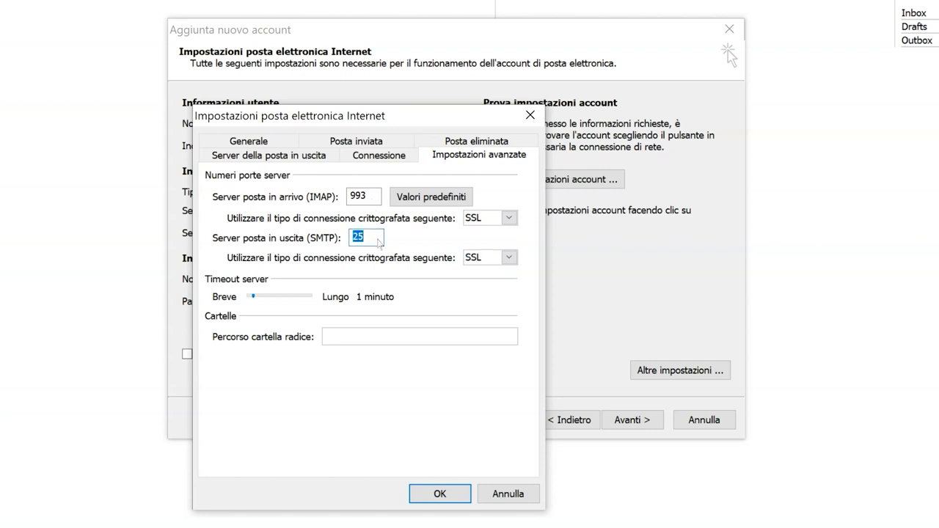
type("465")
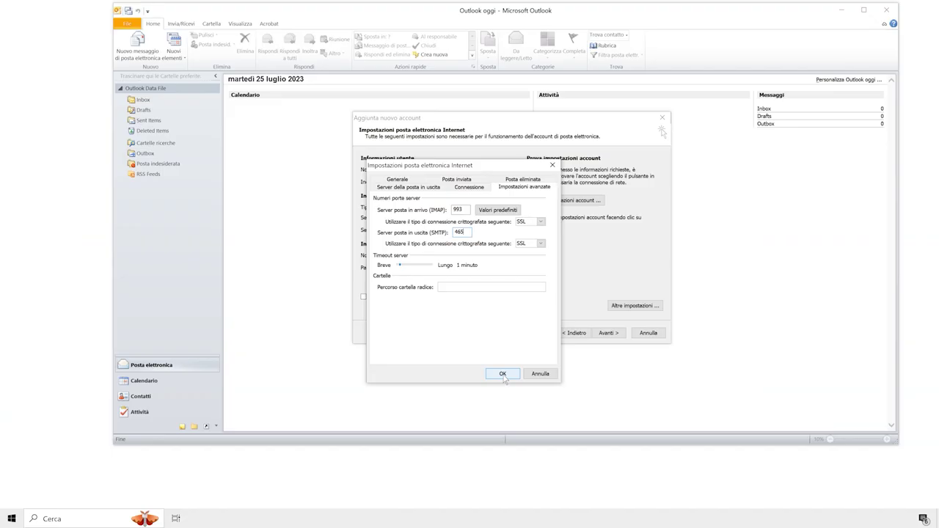
Confirm the advanced settings, pass the account settings test, and finish the wizard.
left_click(446, 497)
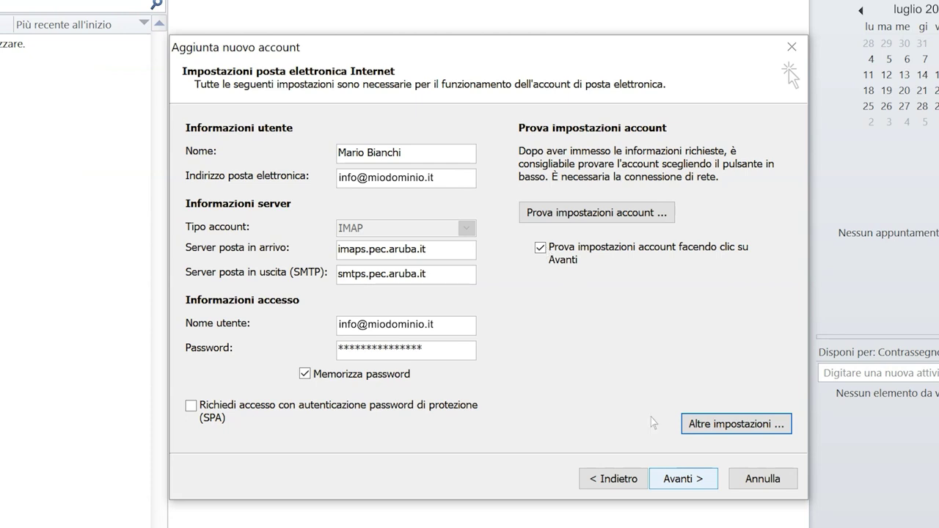
left_click(691, 484)
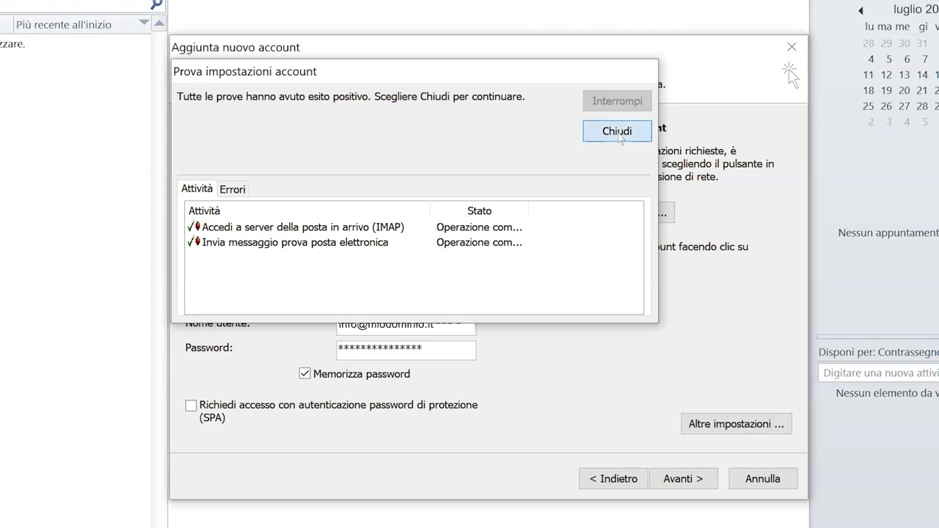
left_click(618, 138)
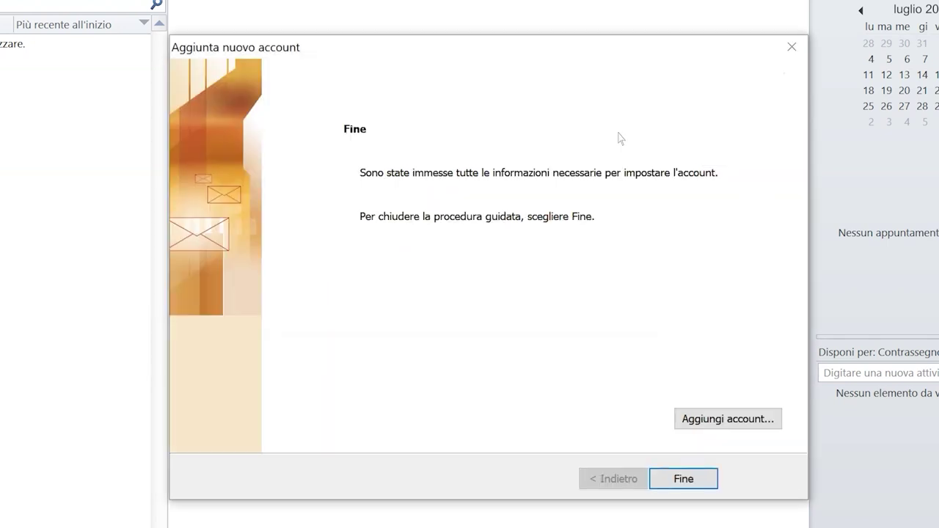
left_click(684, 479)
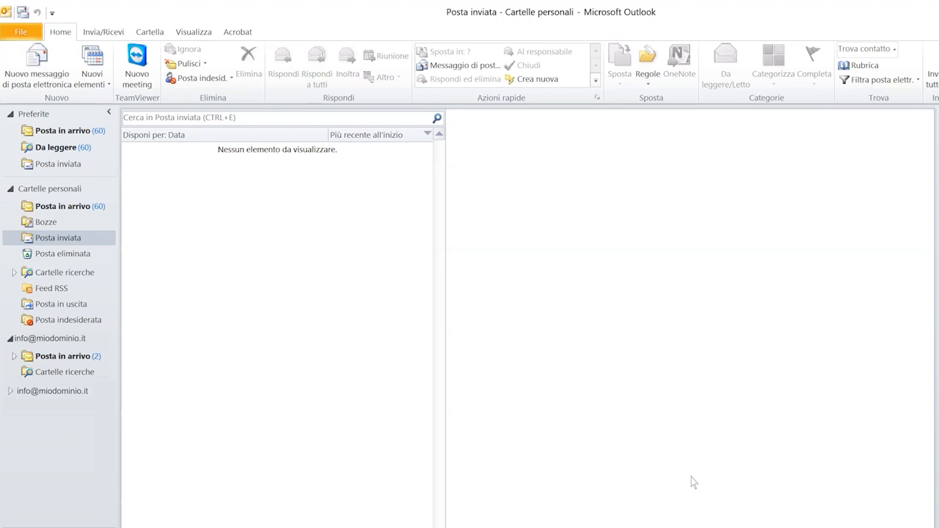
Open Impostazioni account from File > Informazioni and start editing the IMAP account.
left_click(27, 36)
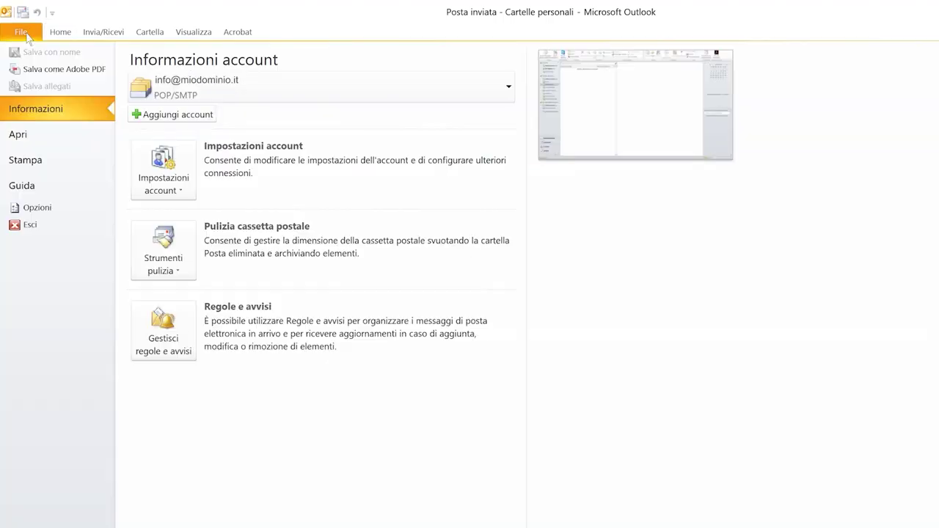
left_click(176, 172)
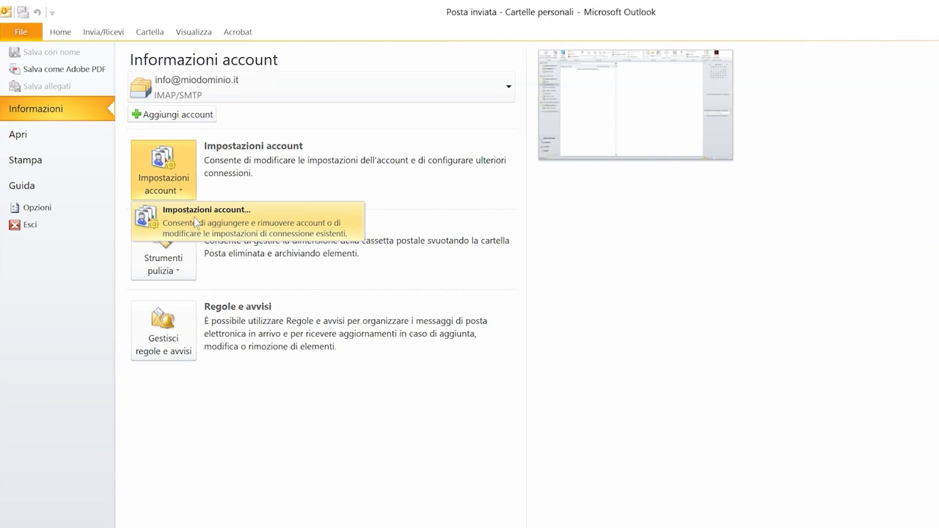
left_click(196, 222)
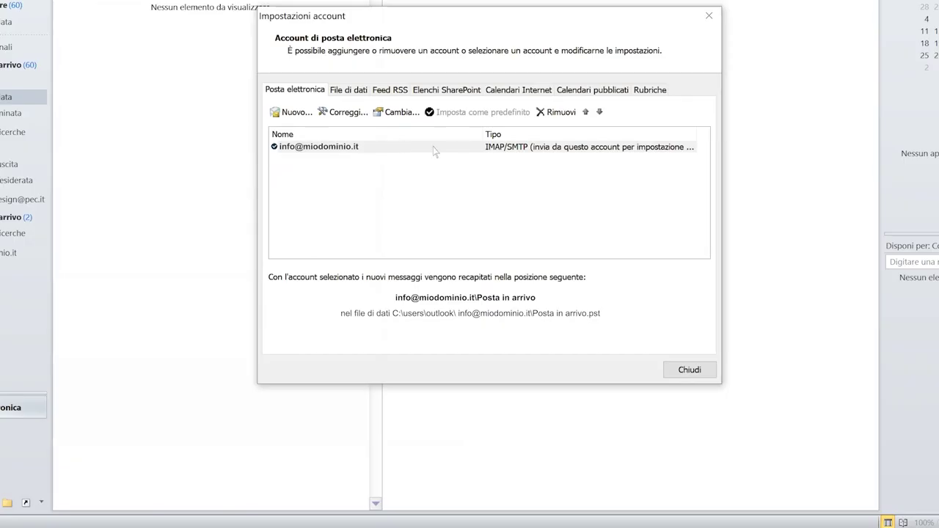
left_click(438, 147)
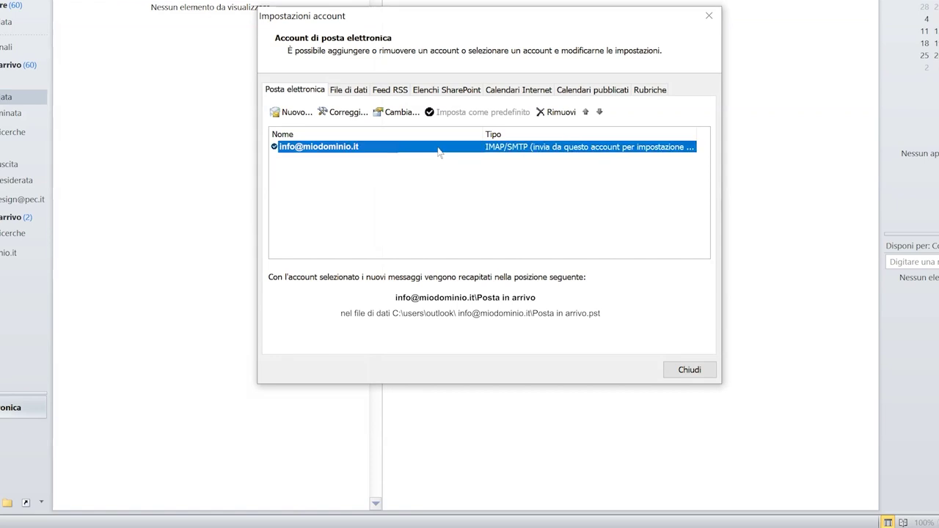
left_click(396, 112)
On the Posta inviata tab, save sent items on the server in the 'sent' folder.
left_click(711, 412)
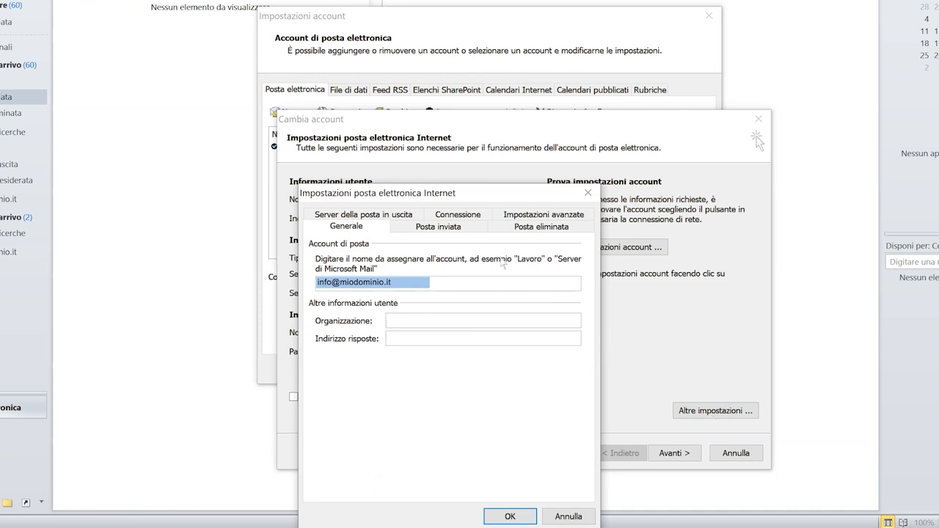
left_click(461, 229)
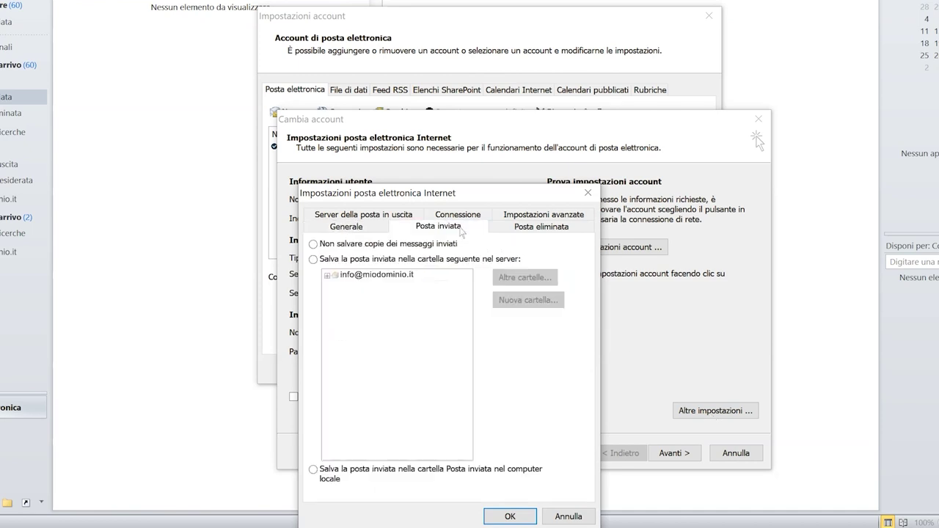
left_click(314, 260)
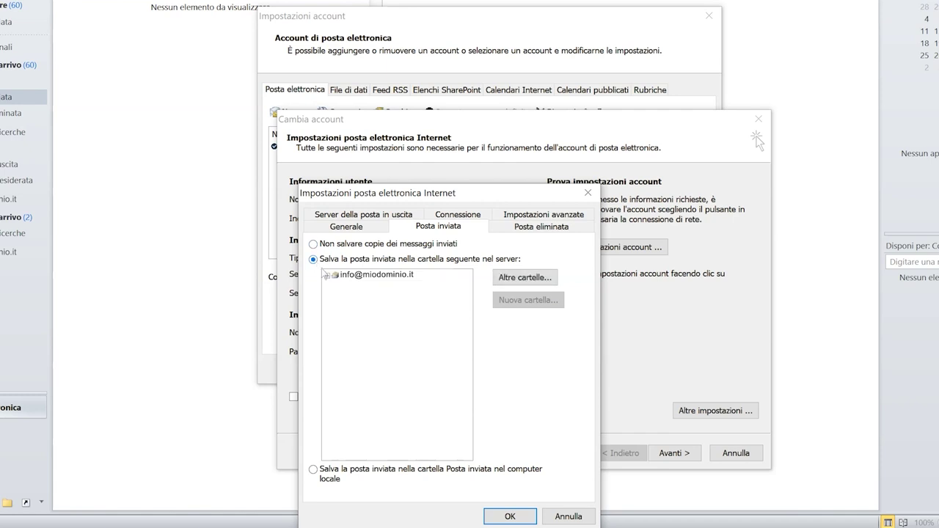
left_click(327, 275)
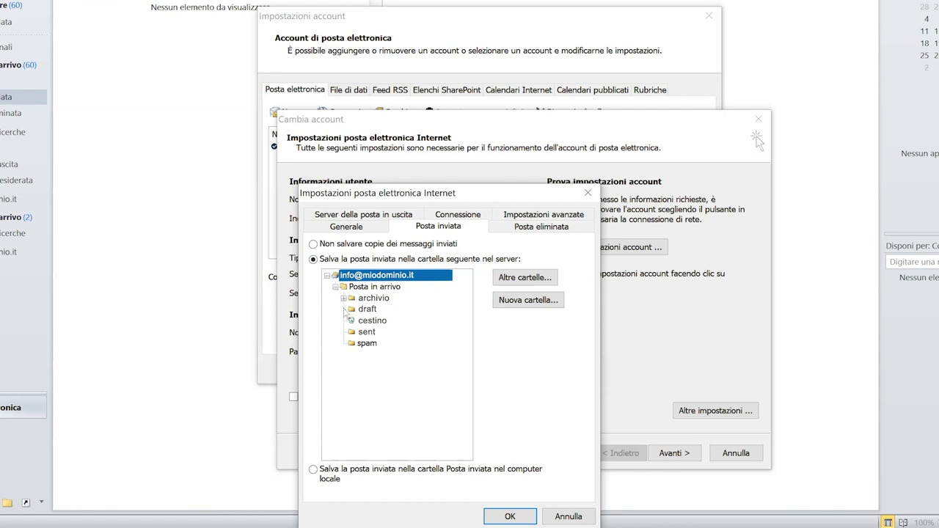
left_click(353, 331)
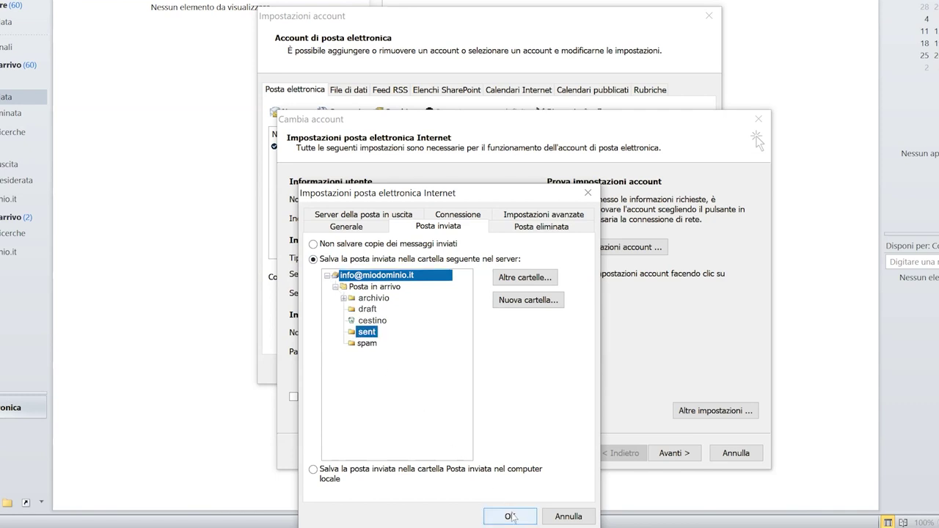
left_click(512, 516)
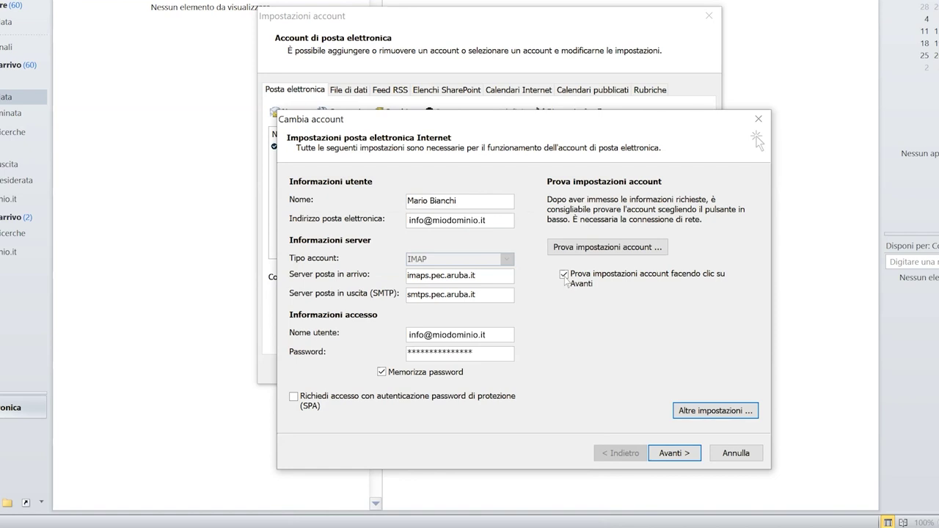
Run the account test, confirm the IMAP and sending checks pass, and close the results.
left_click(673, 453)
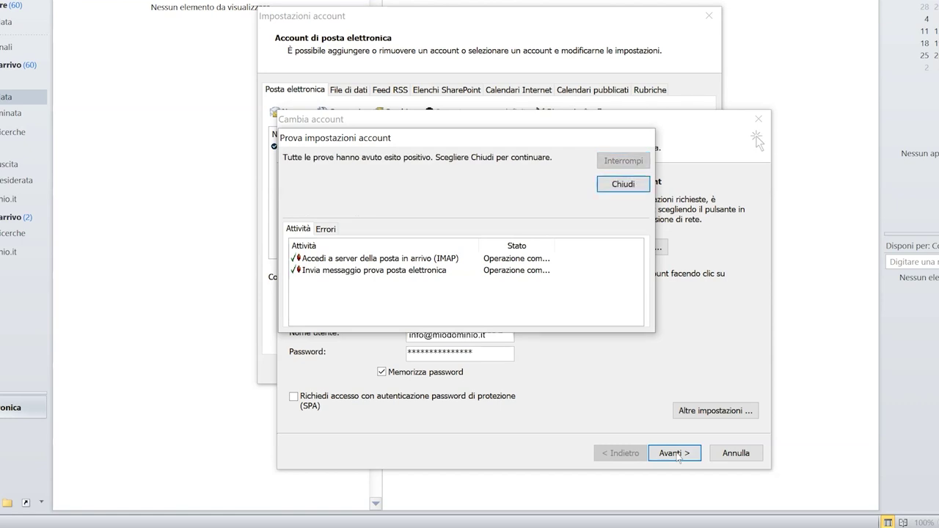
left_click(631, 189)
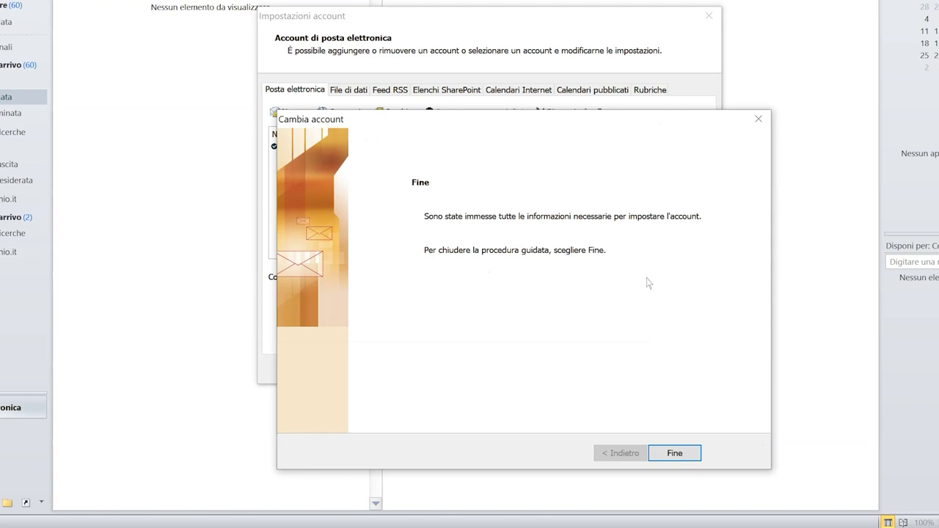